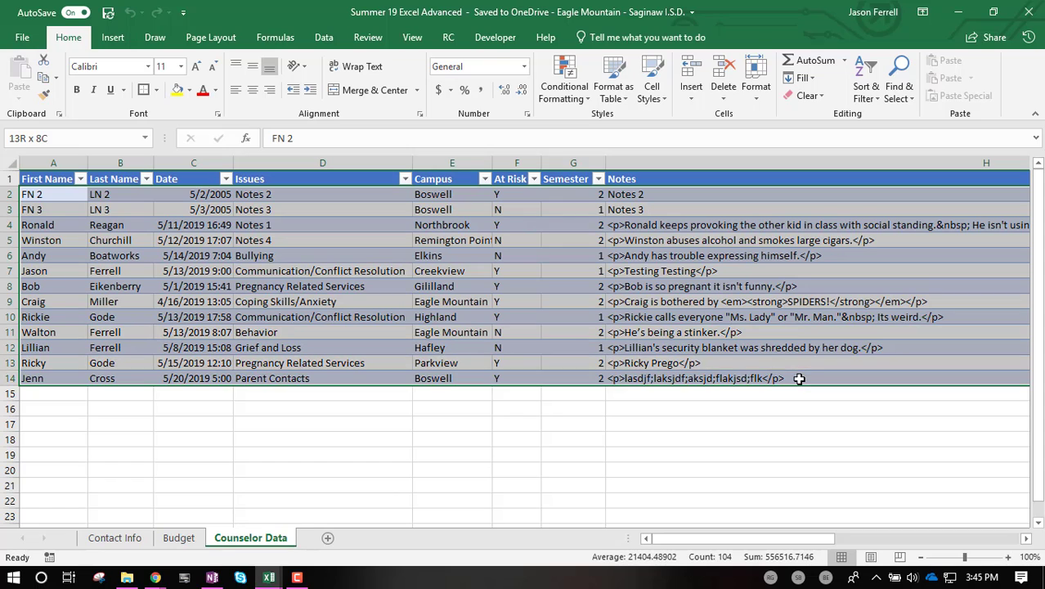
# Step: Create a PivotTable from the table CDataT and place it on a new worksheet
pyautogui.click(470, 423)
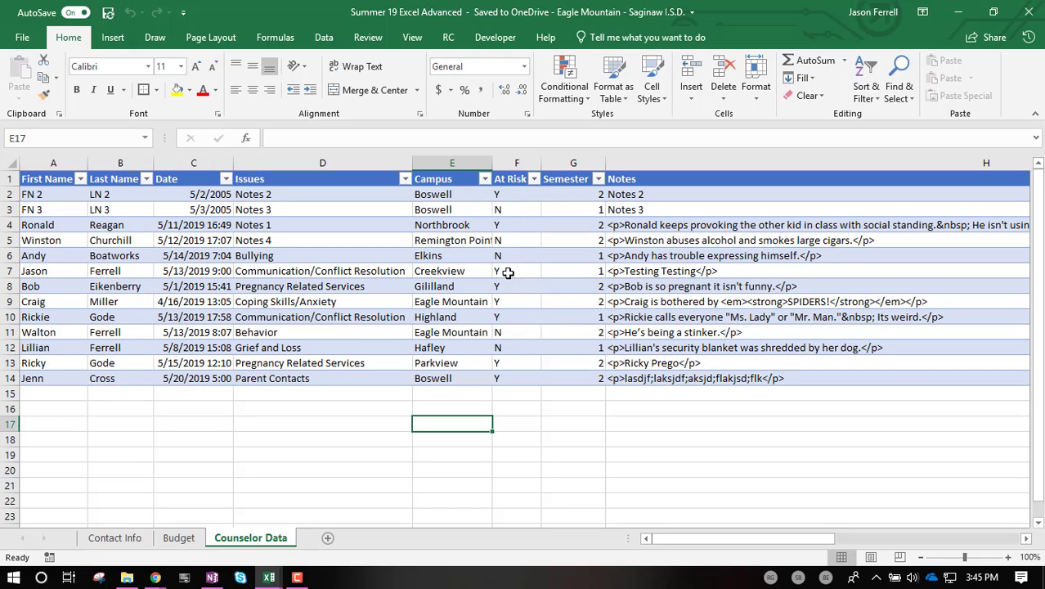
pyautogui.click(113, 39)
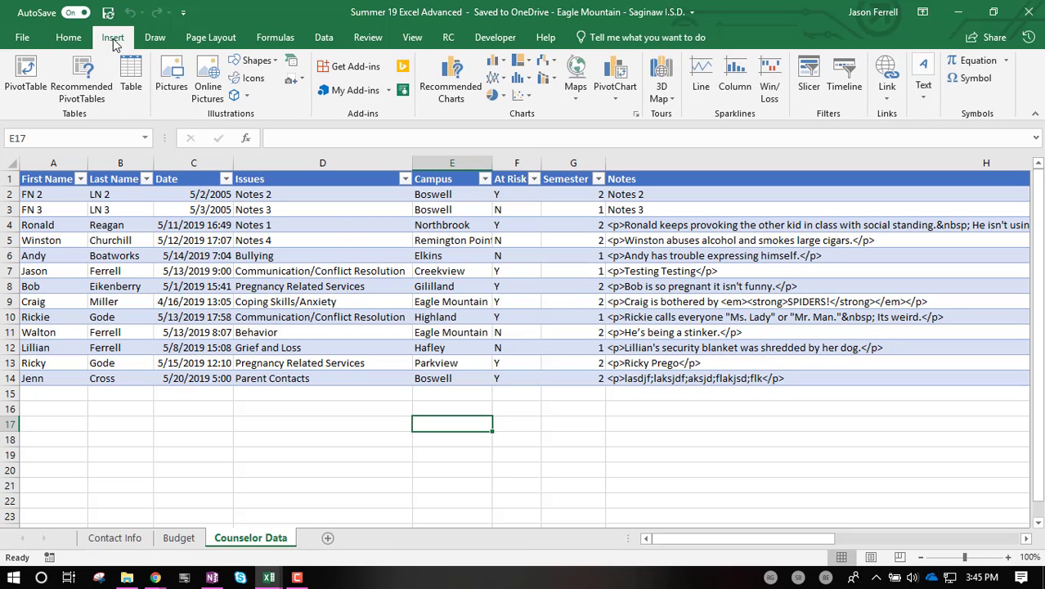
pyautogui.click(24, 74)
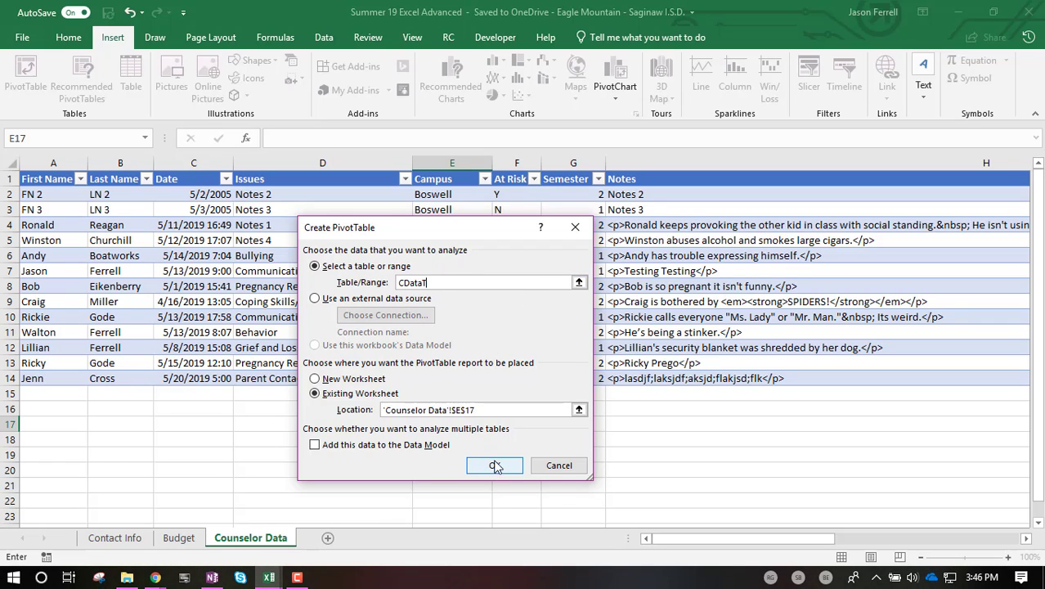
pyautogui.click(315, 378)
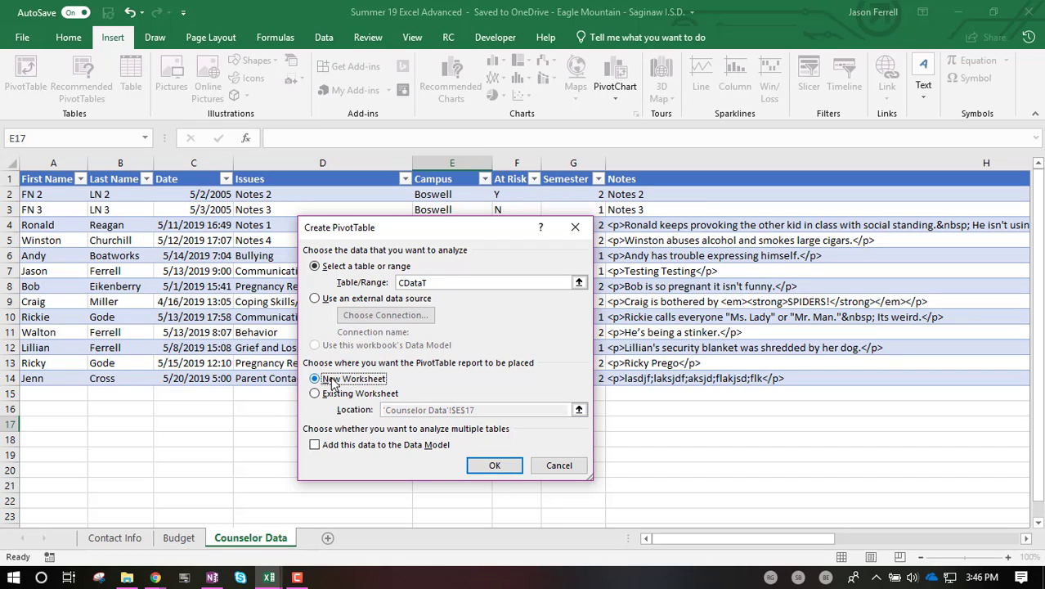
pyautogui.click(495, 465)
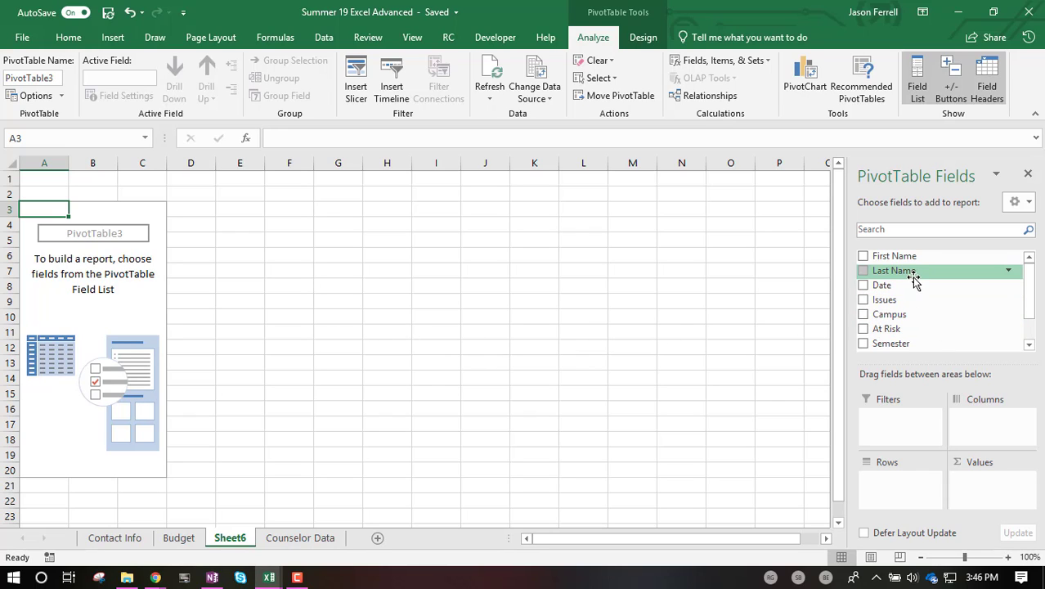
# Step: Add the At Risk field to the PivotTable and move it from Rows to Values as a count
pyautogui.scroll(-1, 920, 310)
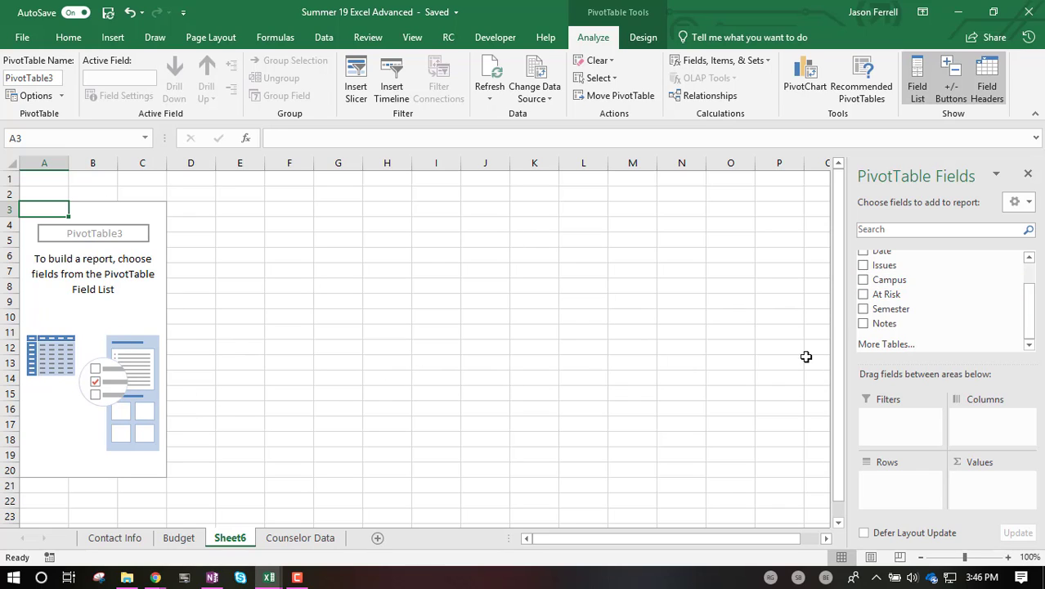
pyautogui.scroll(1, 973, 303)
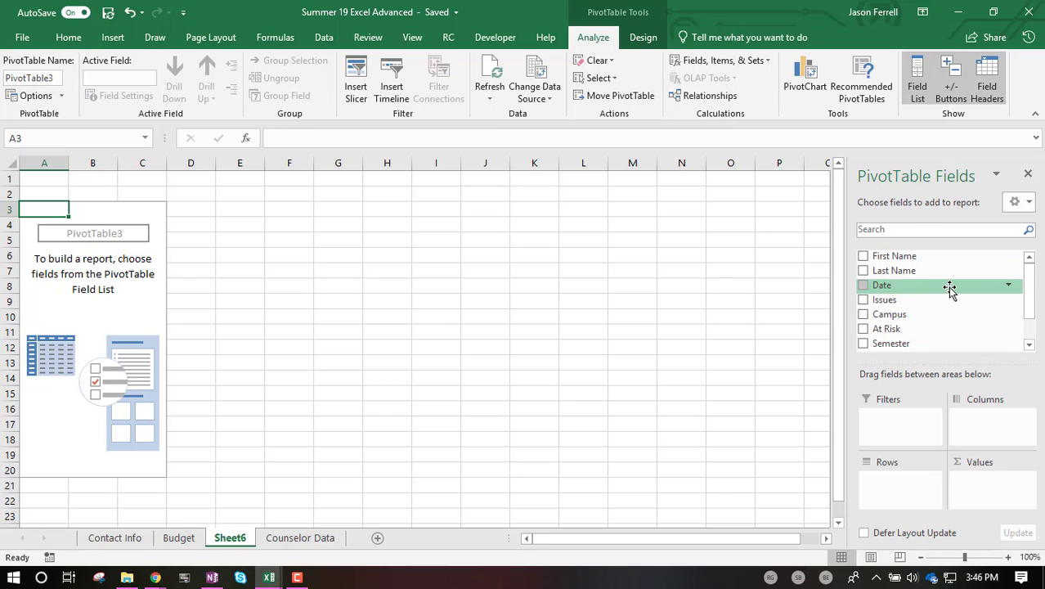
pyautogui.scroll(-1, 948, 288)
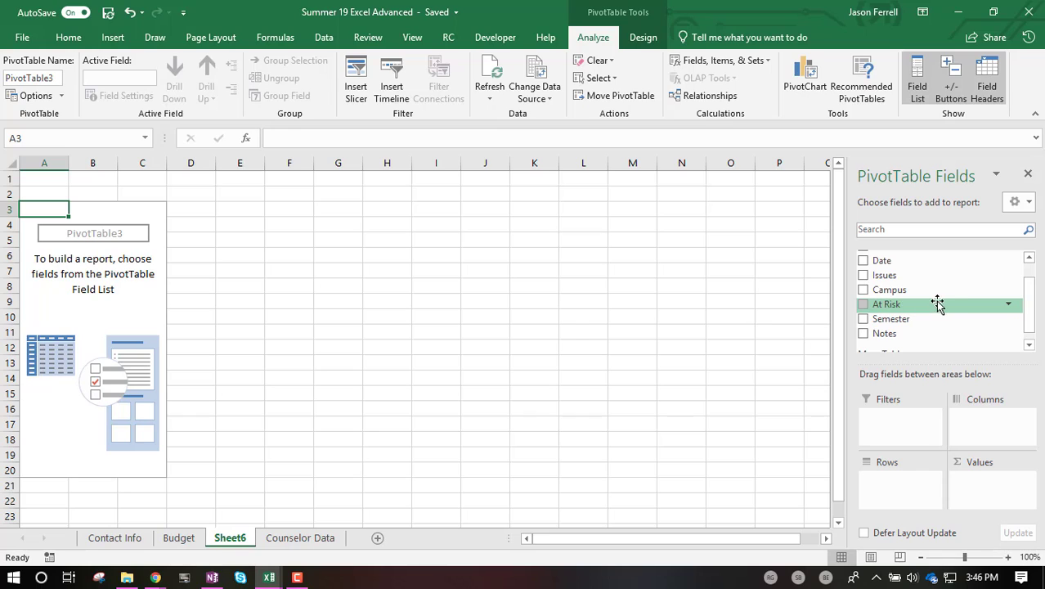
pyautogui.click(863, 304)
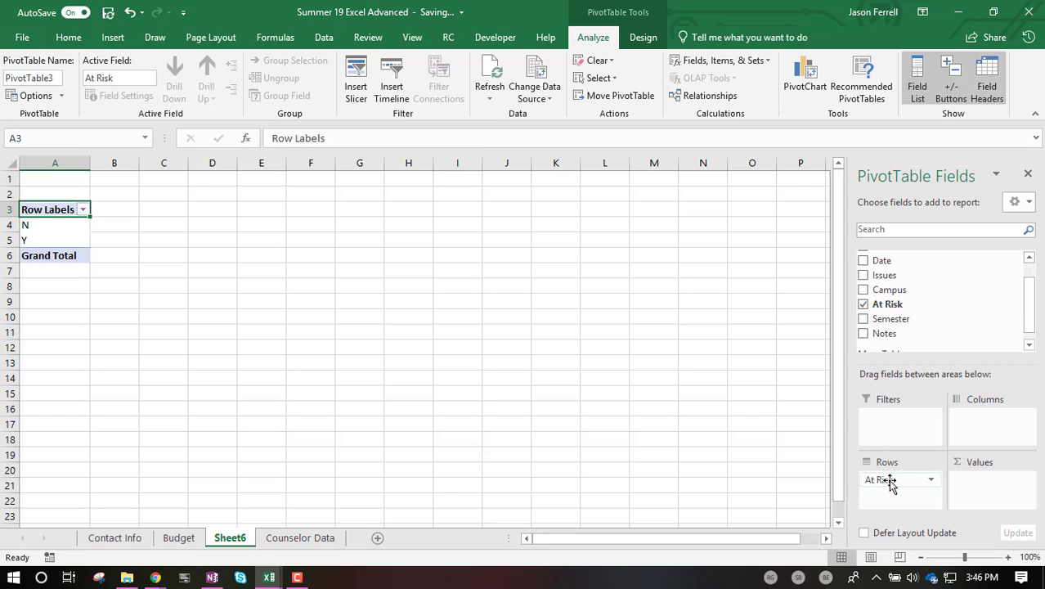
pyautogui.moveTo(895, 482); pyautogui.dragTo(972, 479)
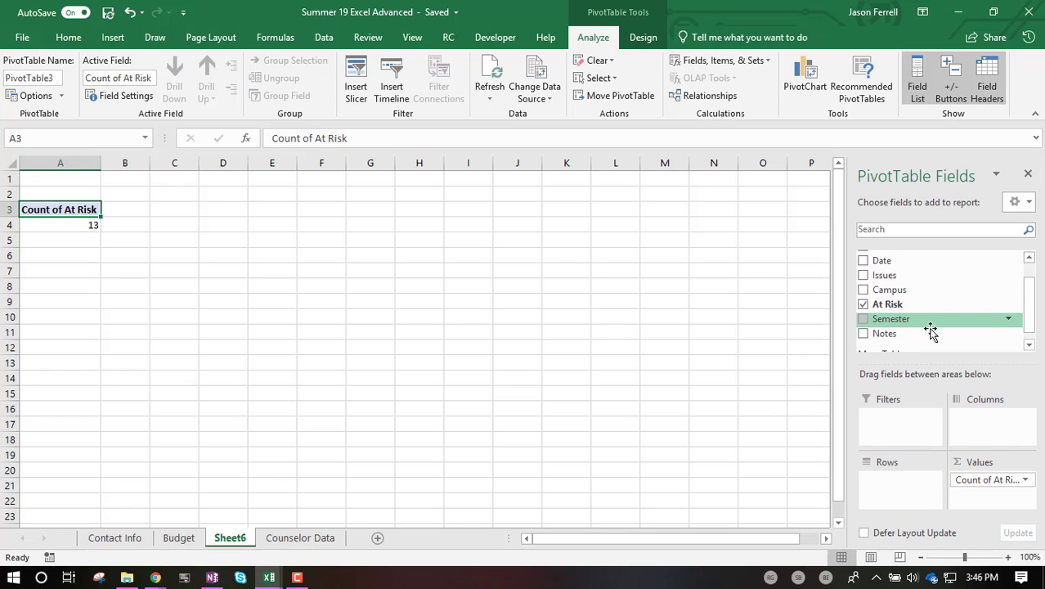
pyautogui.moveTo(969, 483)
pyautogui.mouseDown()
pyautogui.moveTo(886, 304)
pyautogui.moveTo(947, 476)
pyautogui.moveTo(960, 479)
pyautogui.mouseUp()
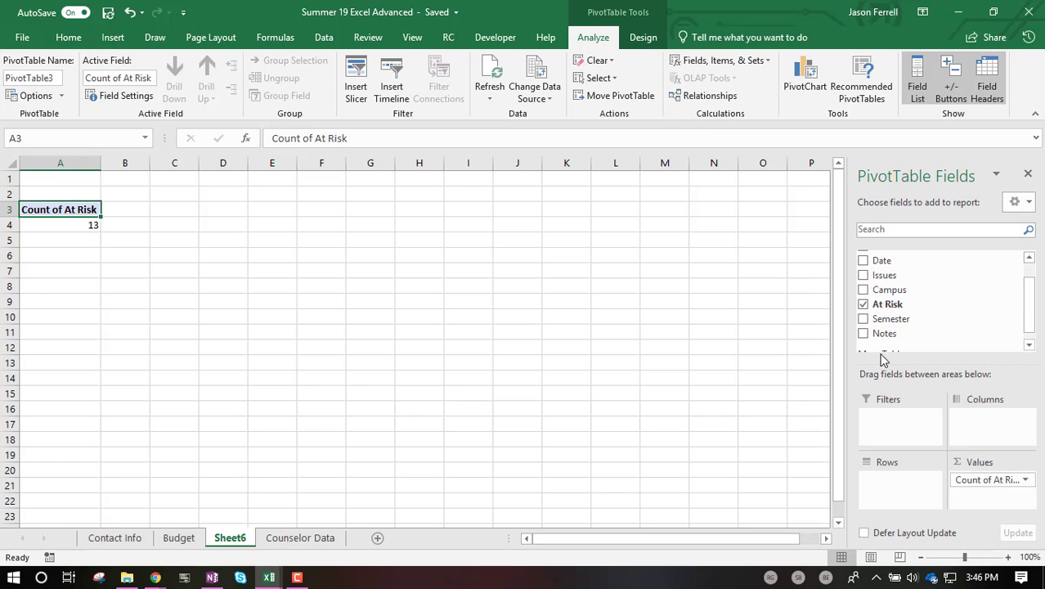
# Step: Add Campus as the PivotTable's row labels and At Risk as its report filter, keeping the At Risk count in Values
pyautogui.click(863, 290)
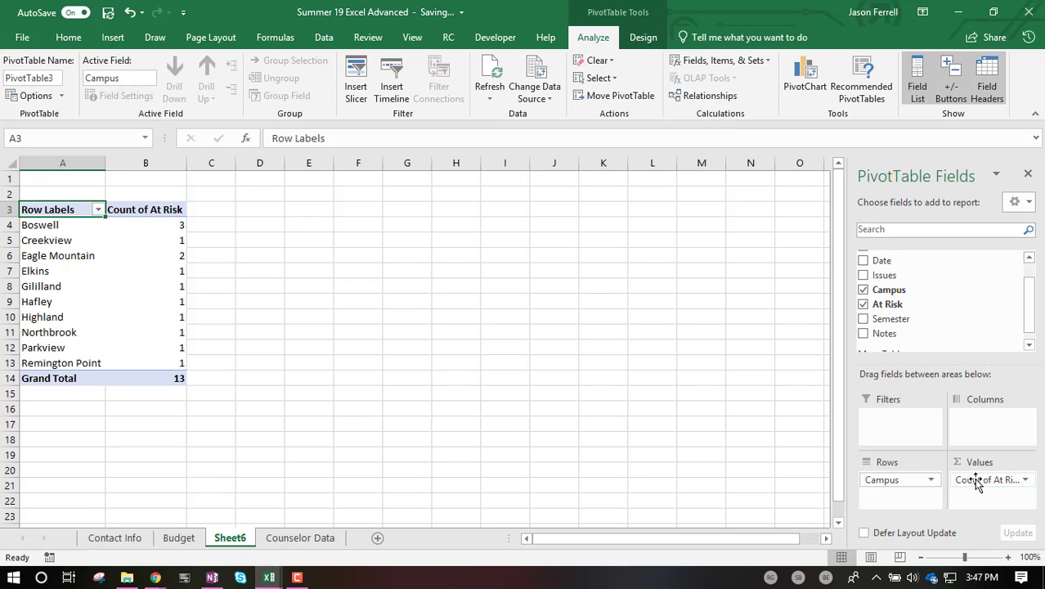
pyautogui.rightClick(890, 309)
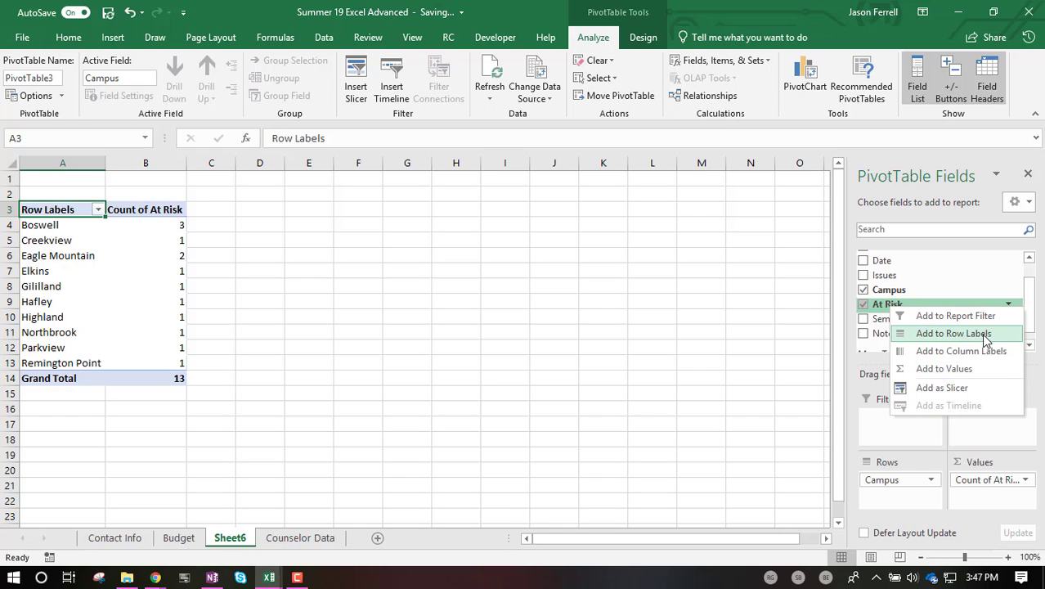
pyautogui.click(973, 333)
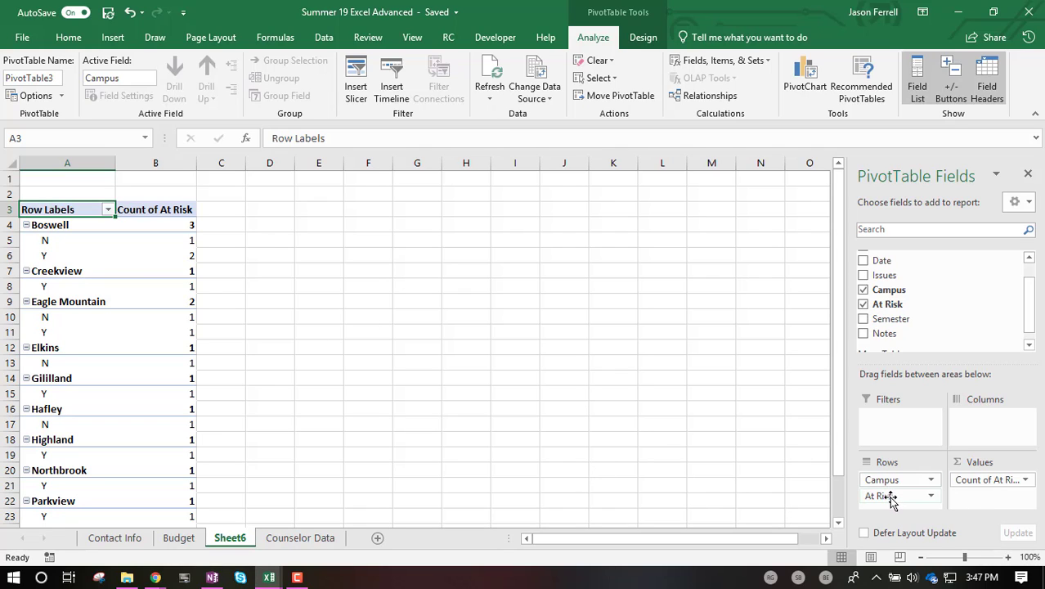
pyautogui.moveTo(891, 499); pyautogui.dragTo(893, 421)
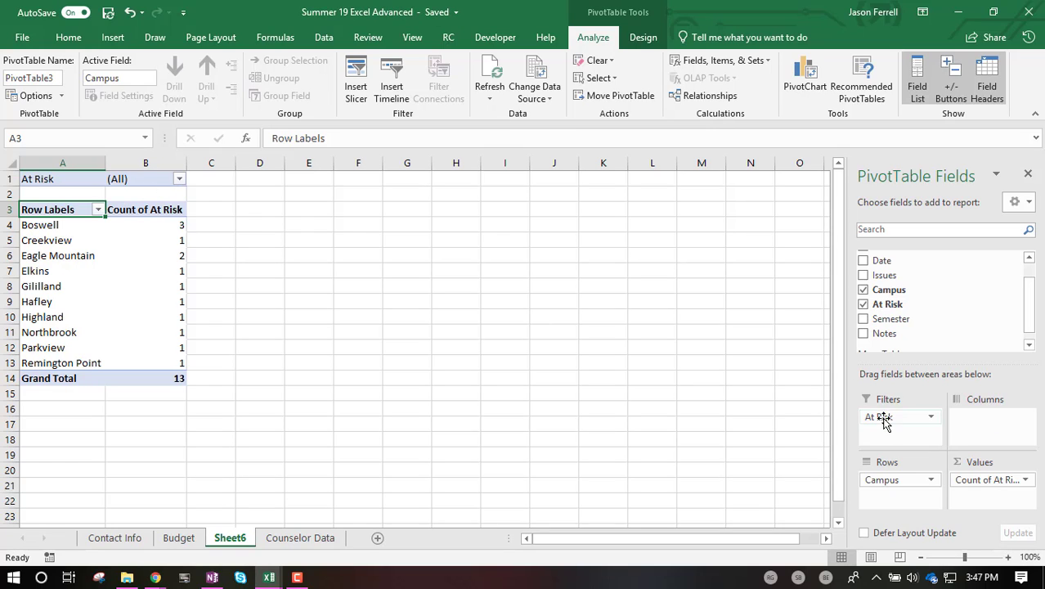
pyautogui.moveTo(893, 484)
pyautogui.mouseDown()
pyautogui.moveTo(985, 433)
pyautogui.moveTo(903, 492)
pyautogui.mouseUp()
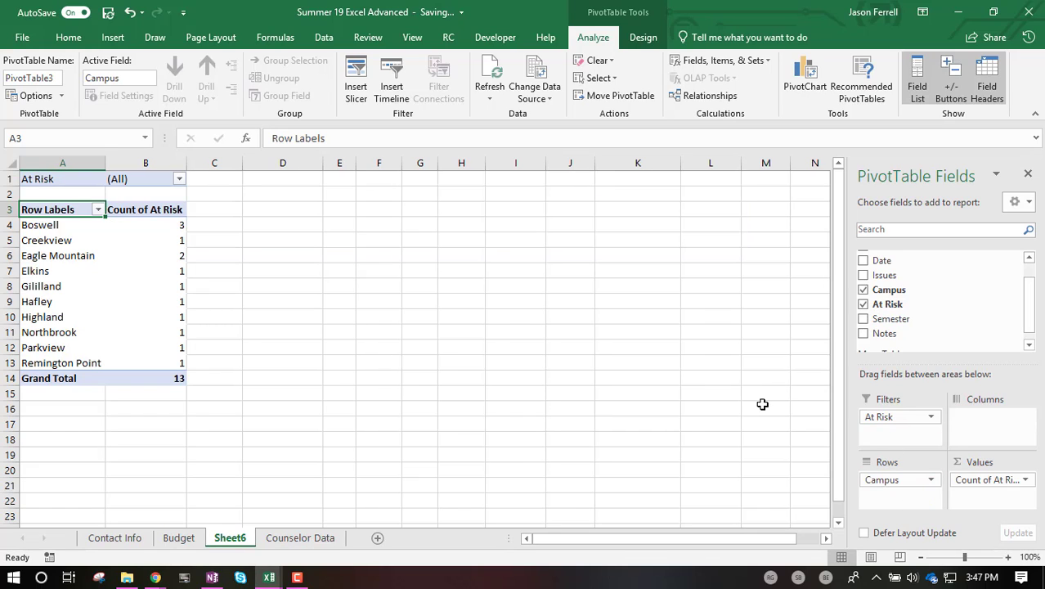
# Step: Allow multiple items in the At Risk report filter and include only Y
pyautogui.click(179, 178)
pyautogui.click(27, 238)
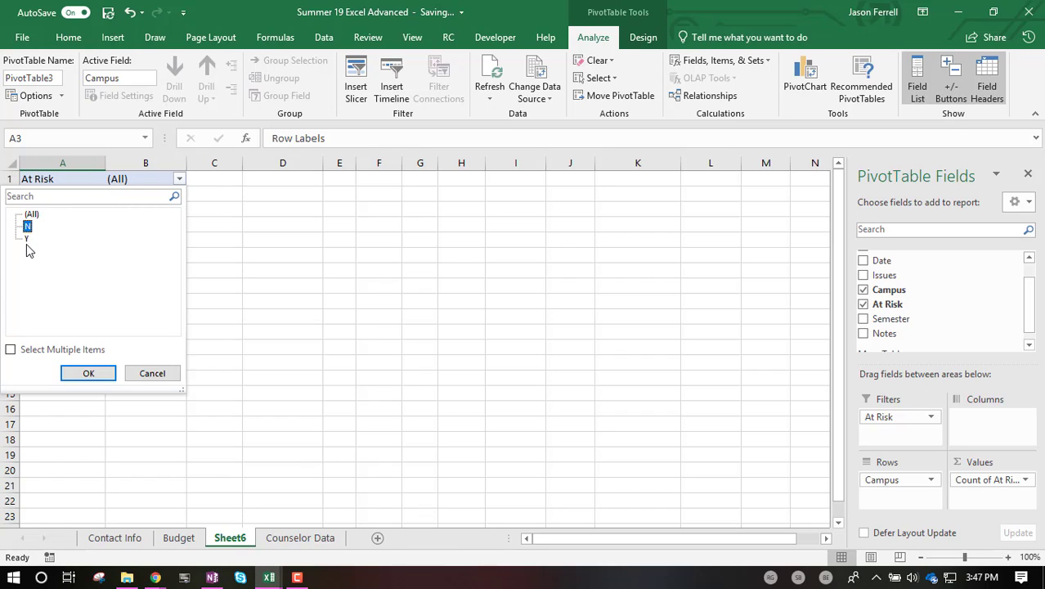
pyautogui.click(9, 349)
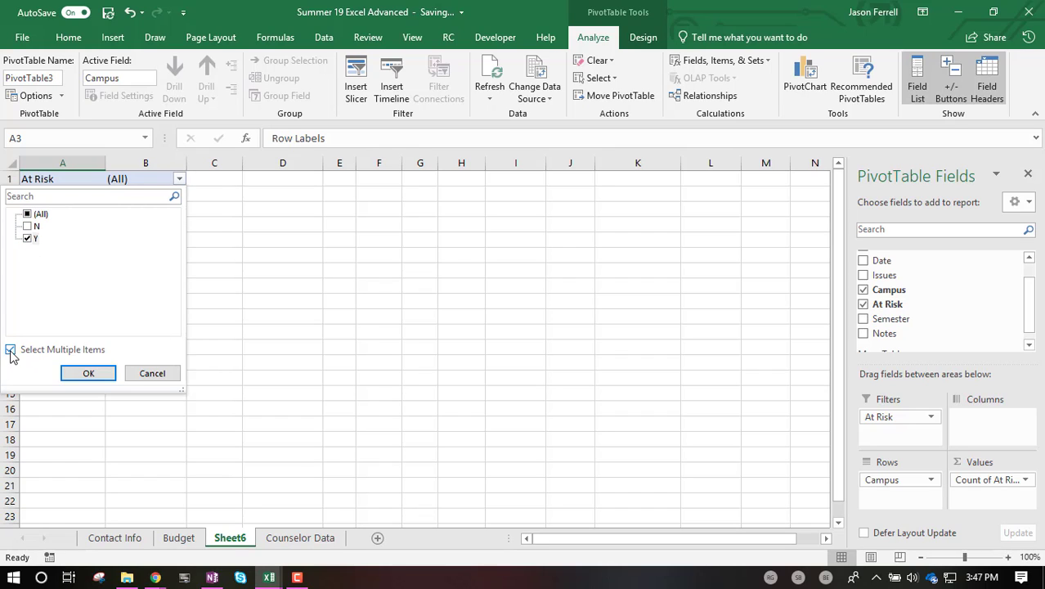
pyautogui.click(27, 227)
pyautogui.click(29, 237)
pyautogui.click(27, 227)
pyautogui.click(29, 237)
pyautogui.click(86, 372)
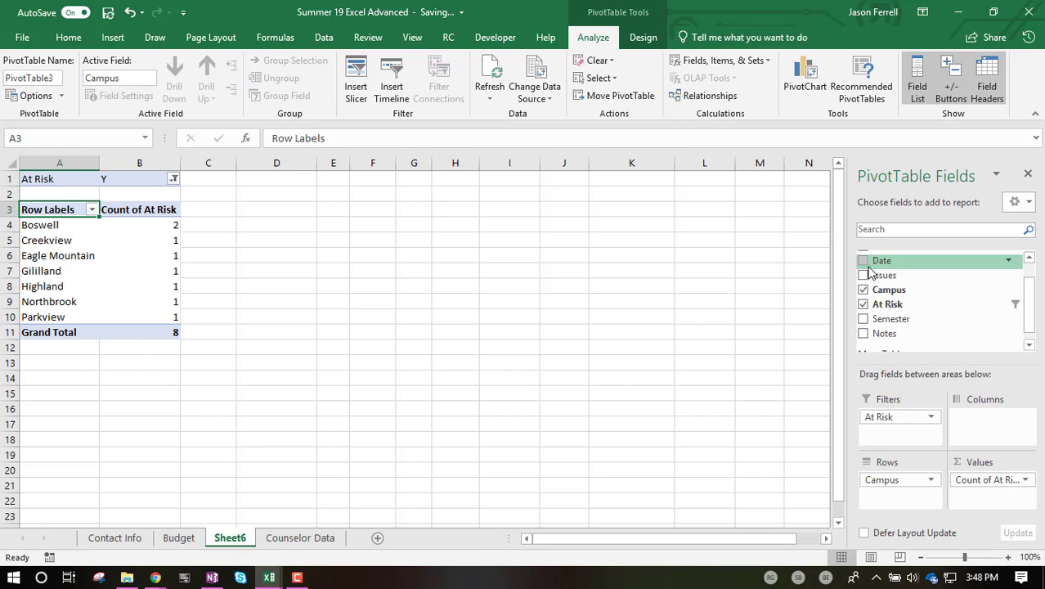
# Step: Add Semester to the PivotTable, move it from Values to Columns, and widen column C
pyautogui.scroll(-1, 908, 327)
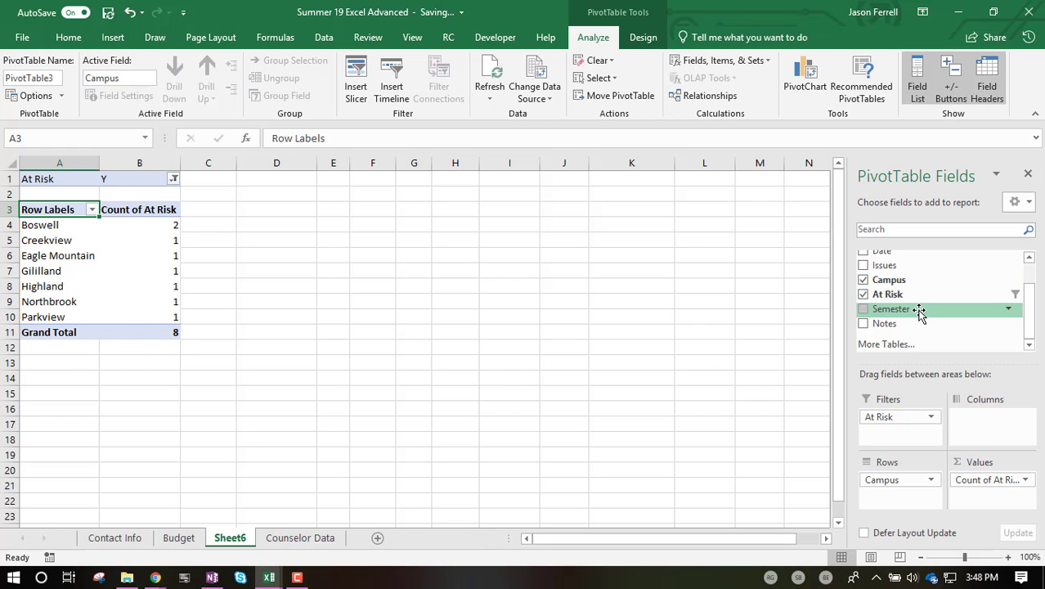
pyautogui.click(864, 310)
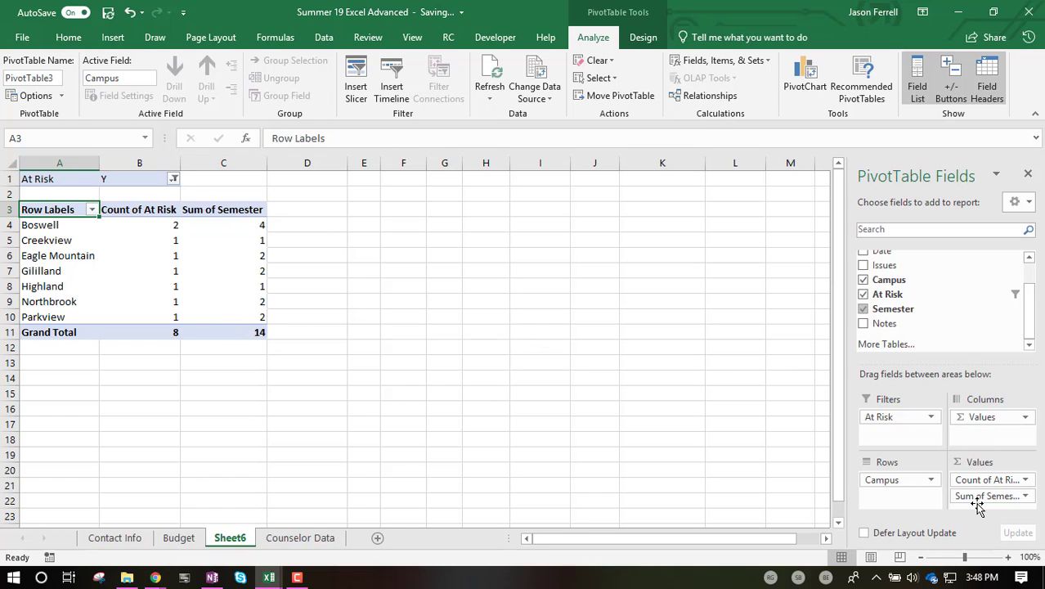
pyautogui.moveTo(976, 505); pyautogui.dragTo(989, 432)
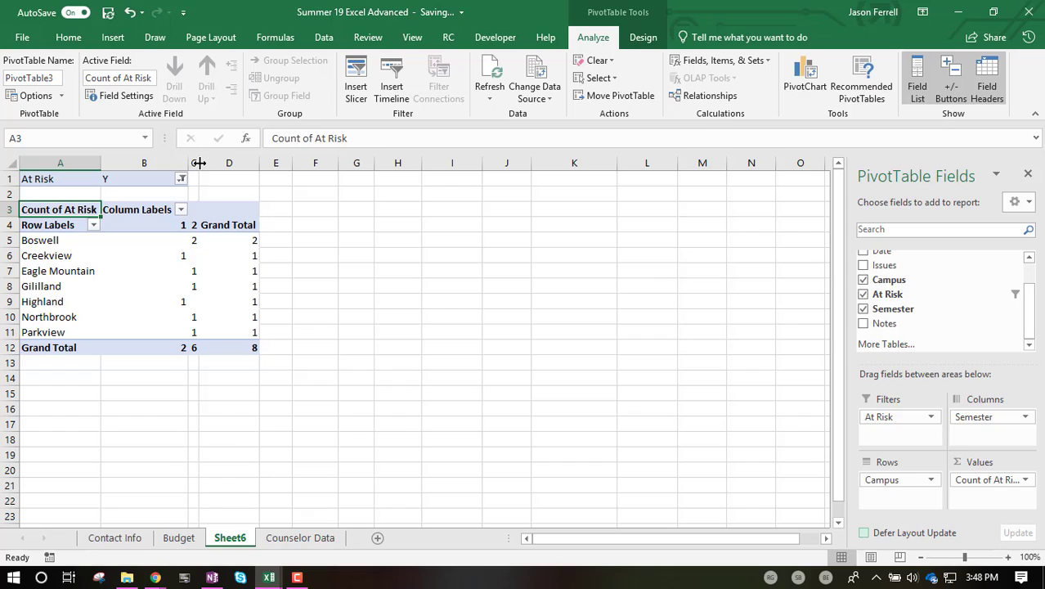
pyautogui.moveTo(198, 163); pyautogui.dragTo(262, 163)
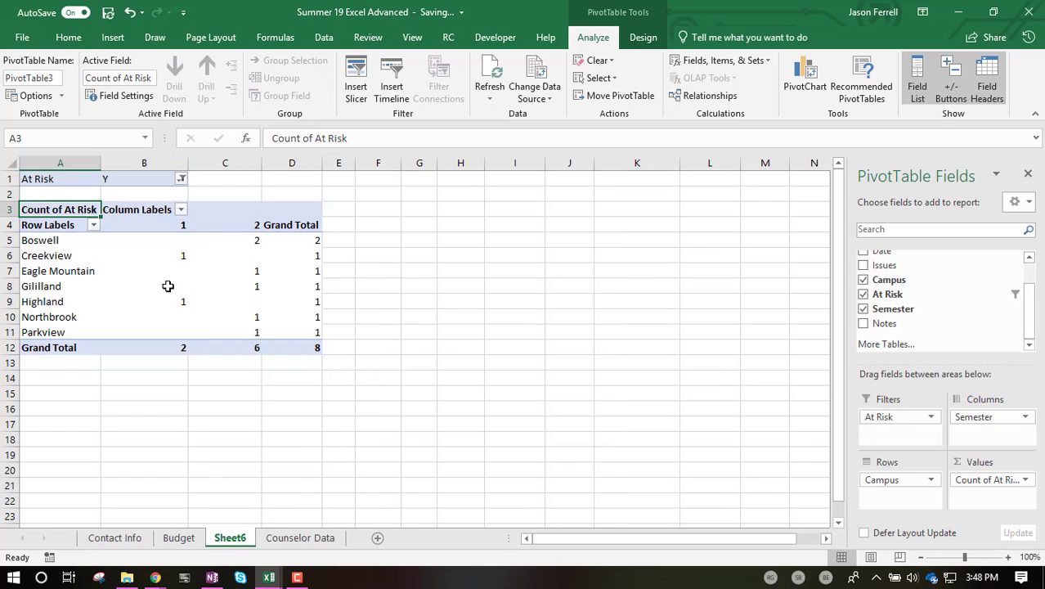
# Step: Examine the at-risk counts per semester for the Boswell and Creekview campuses
pyautogui.click(166, 225)
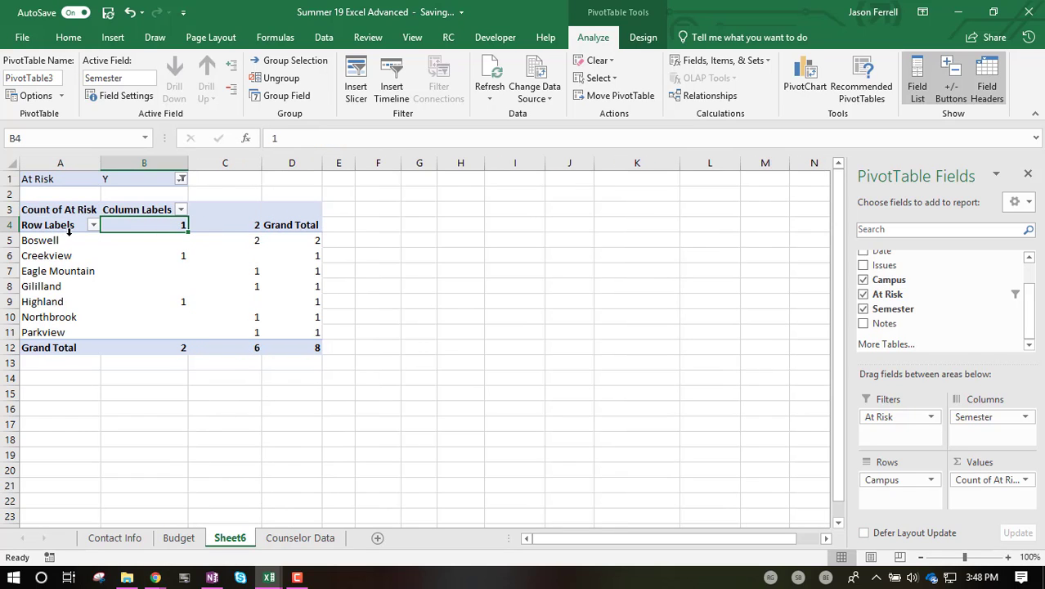
pyautogui.click(59, 242)
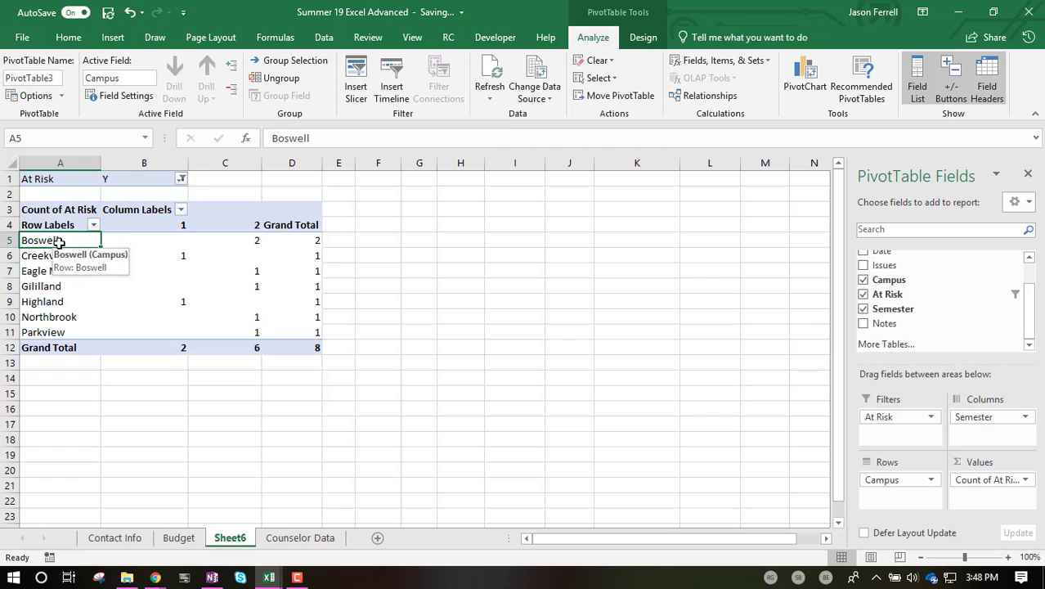
pyautogui.click(142, 242)
pyautogui.click(247, 240)
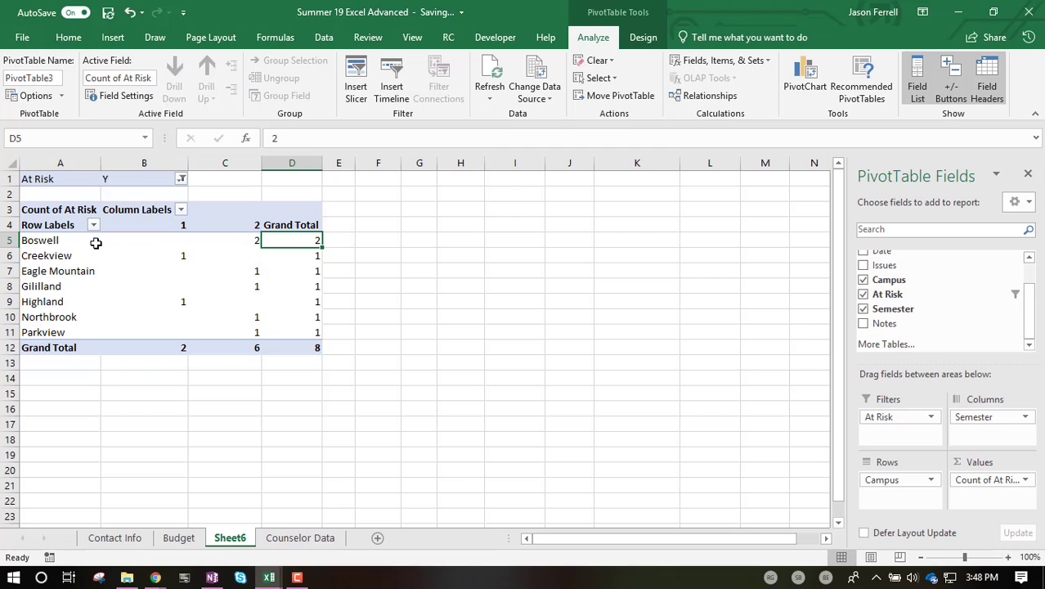
pyautogui.click(148, 242)
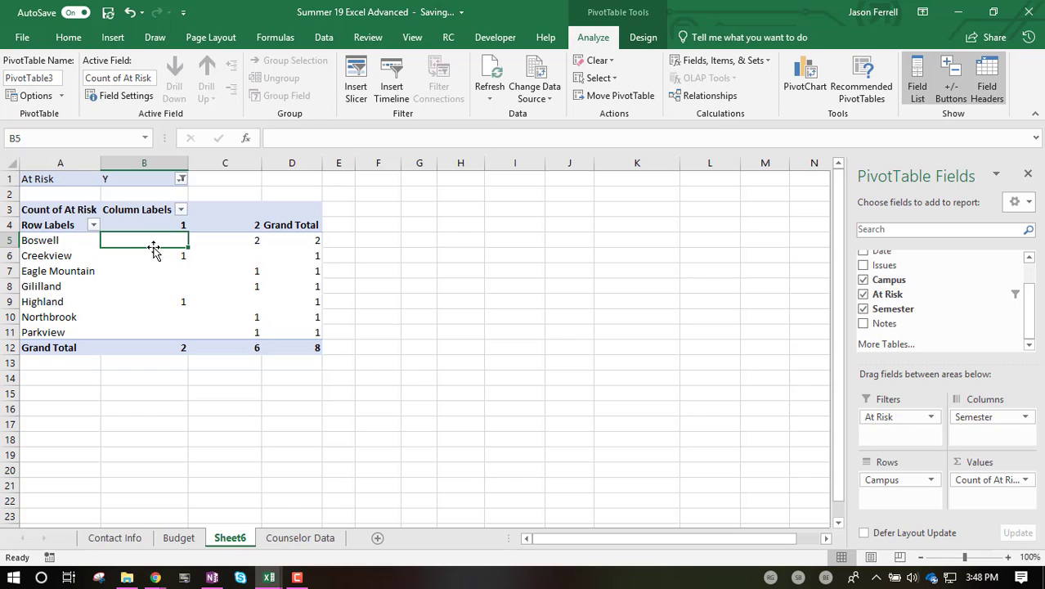
pyautogui.click(217, 246)
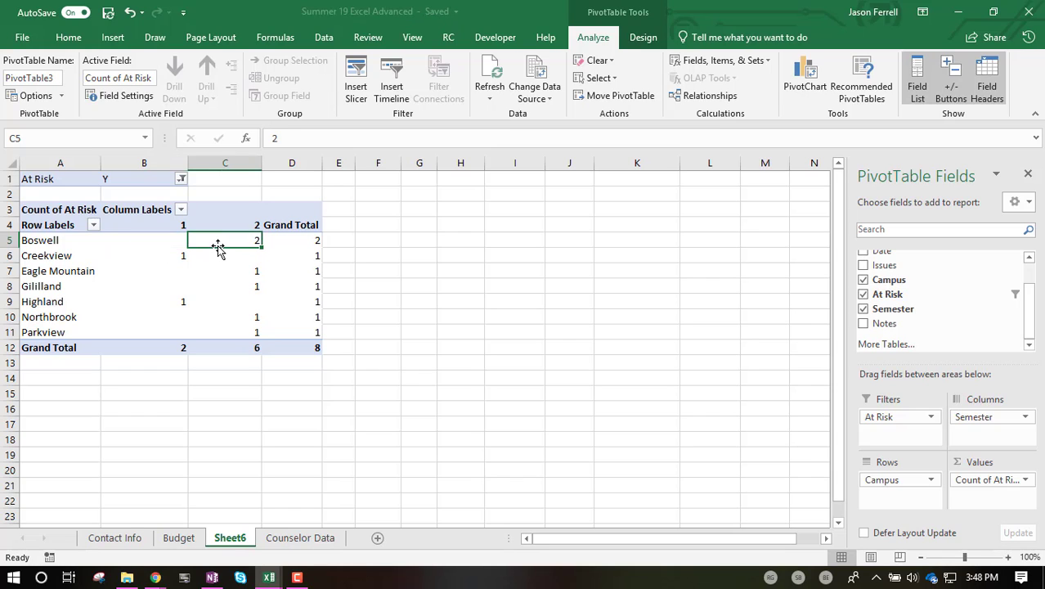
pyautogui.click(166, 258)
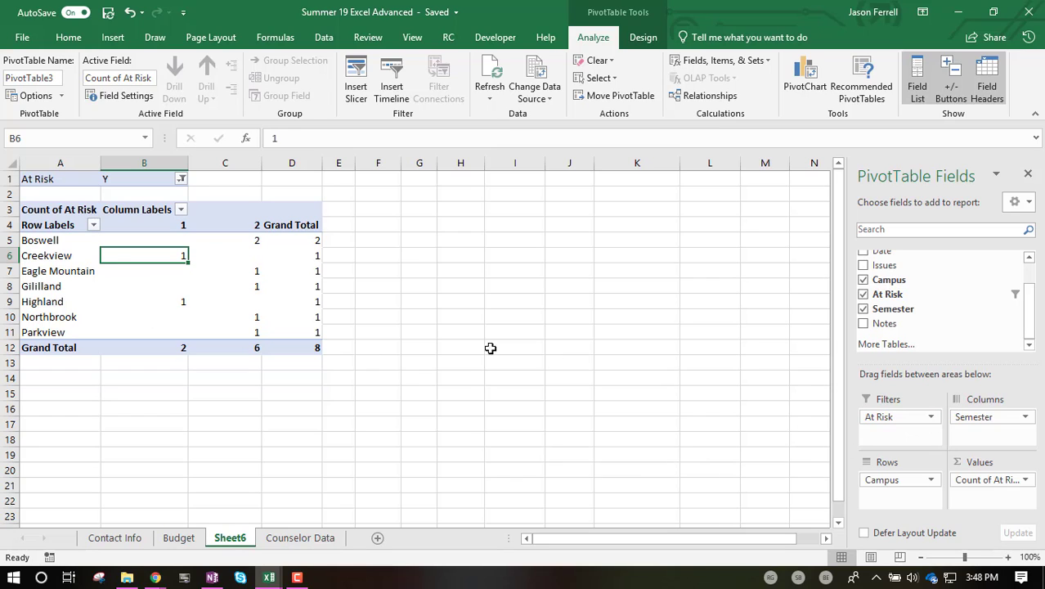
# Step: Include N in the At Risk report filter as well so that all records are covered
pyautogui.click(180, 179)
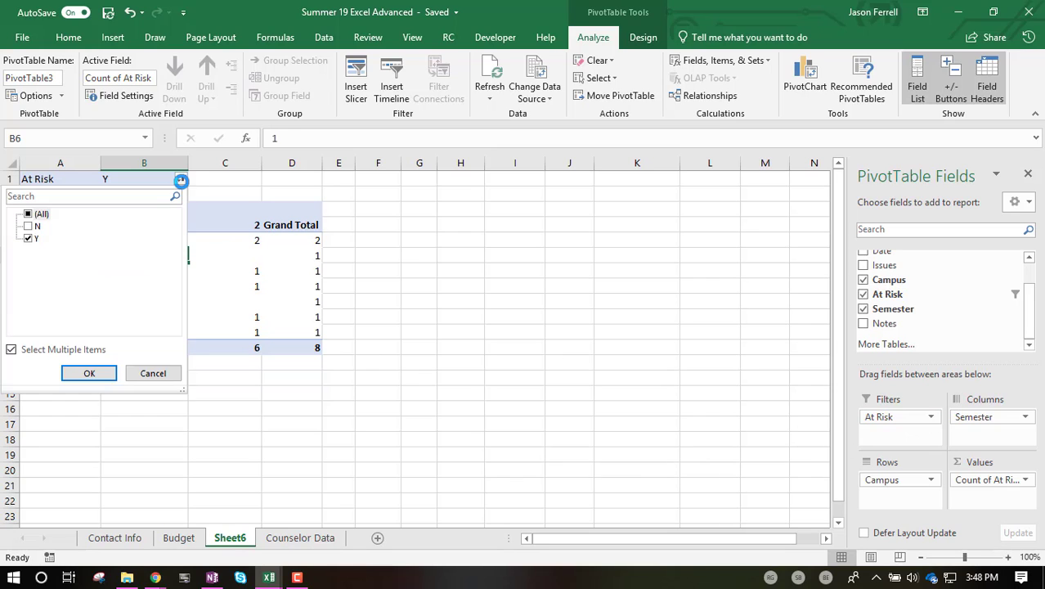
pyautogui.click(30, 228)
pyautogui.click(90, 374)
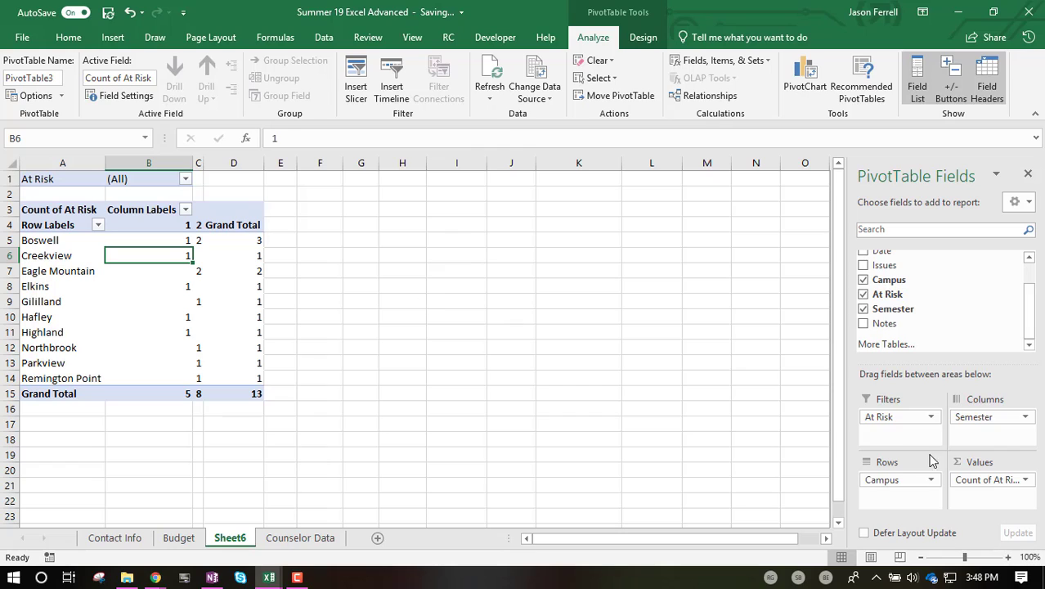
# Step: Replace the At Risk count in Values with a count of Campus, and remove Campus from Rows
pyautogui.moveTo(898, 419); pyautogui.dragTo(962, 341)
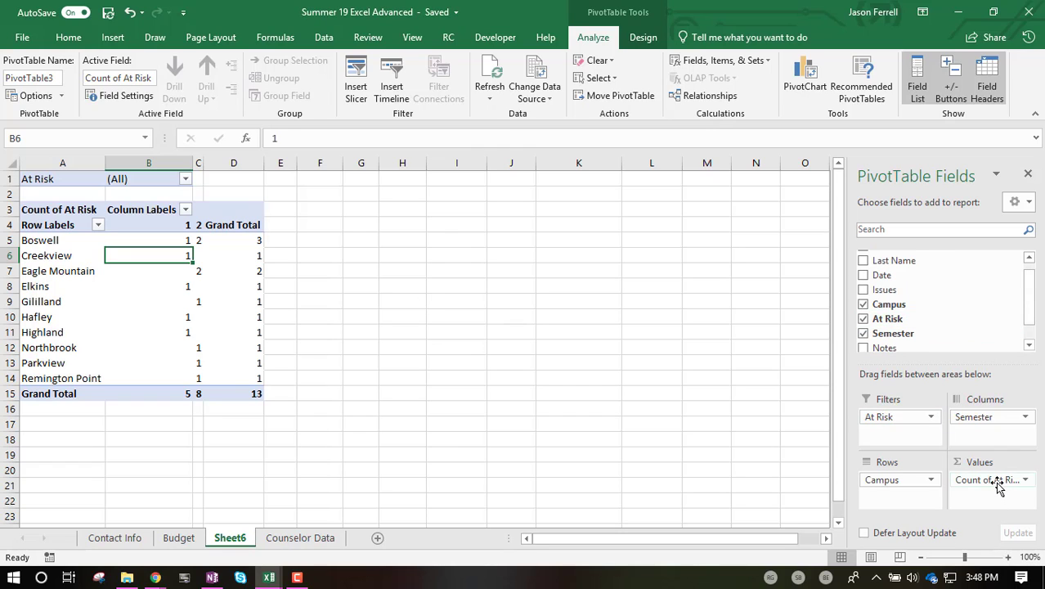
pyautogui.moveTo(999, 479); pyautogui.dragTo(972, 352)
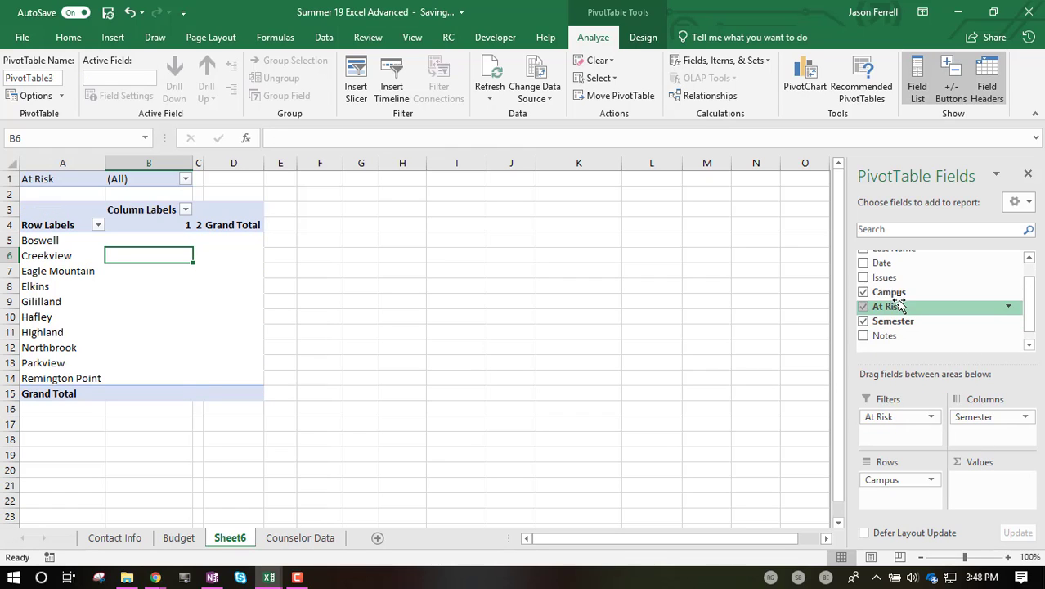
pyautogui.moveTo(891, 294); pyautogui.dragTo(981, 484)
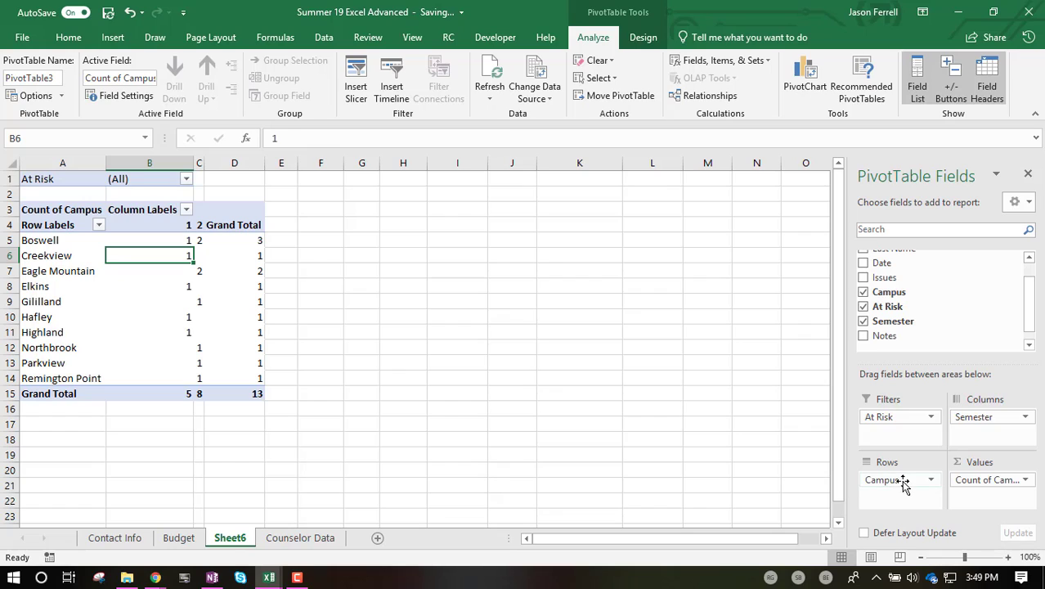
pyautogui.moveTo(922, 480); pyautogui.dragTo(914, 339)
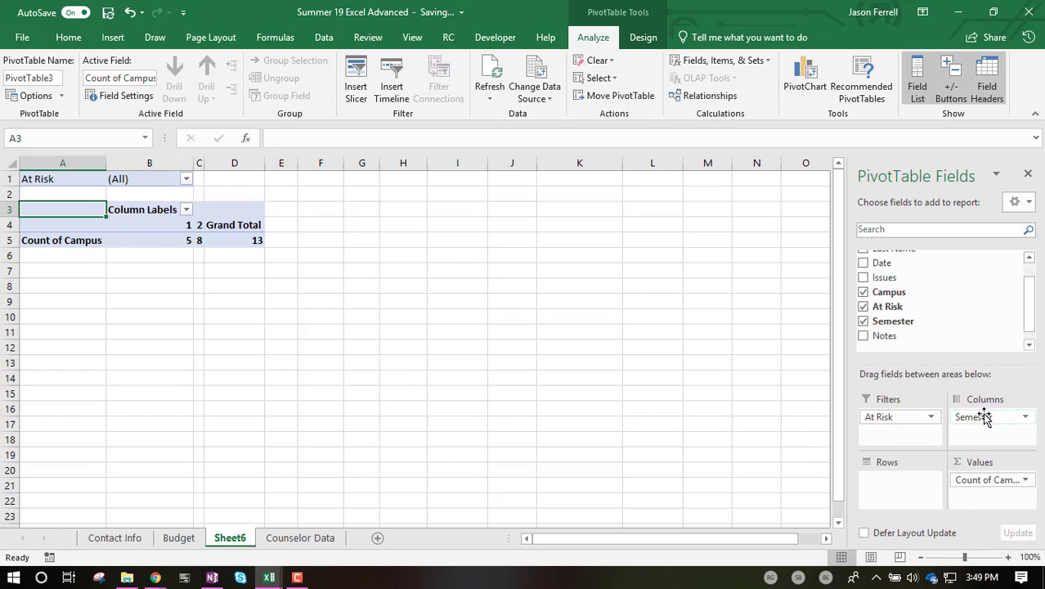
# Step: Clear the PivotTable's Columns and Filters areas by removing the Semester and At Risk fields
pyautogui.moveTo(988, 417); pyautogui.dragTo(973, 385)
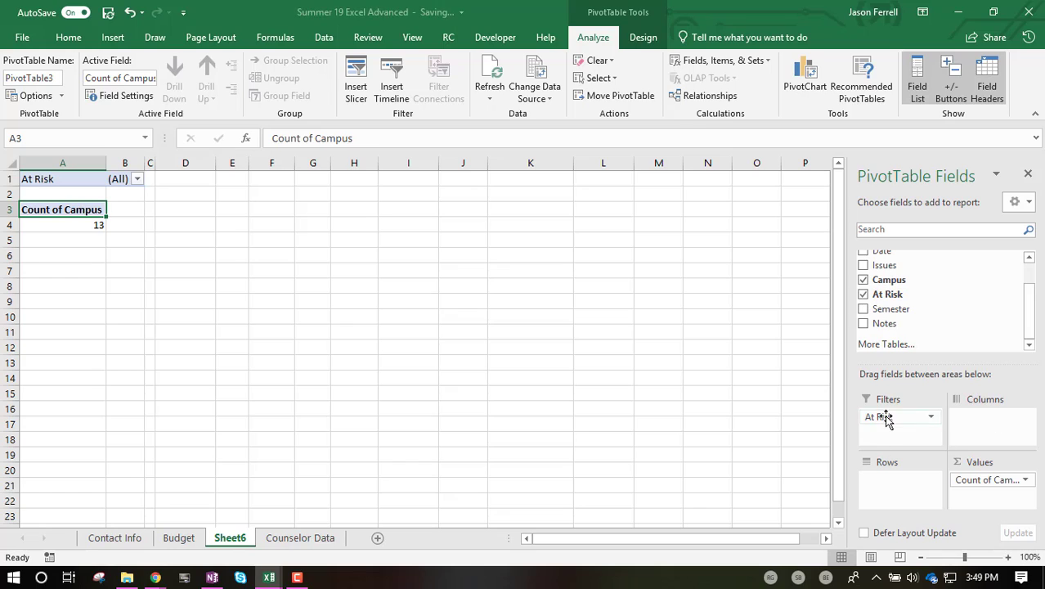
pyautogui.moveTo(882, 416); pyautogui.dragTo(929, 341)
# Step: Lay out the campus count with Campus in Columns and At Risk in Rows
pyautogui.scroll(2, 909, 293)
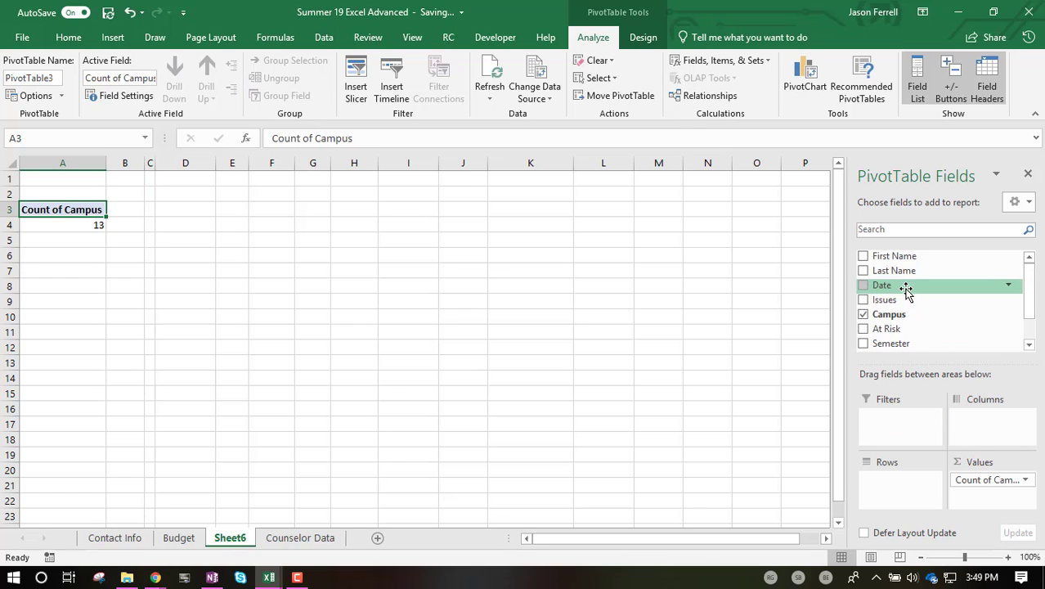
pyautogui.scroll(-2, 922, 315)
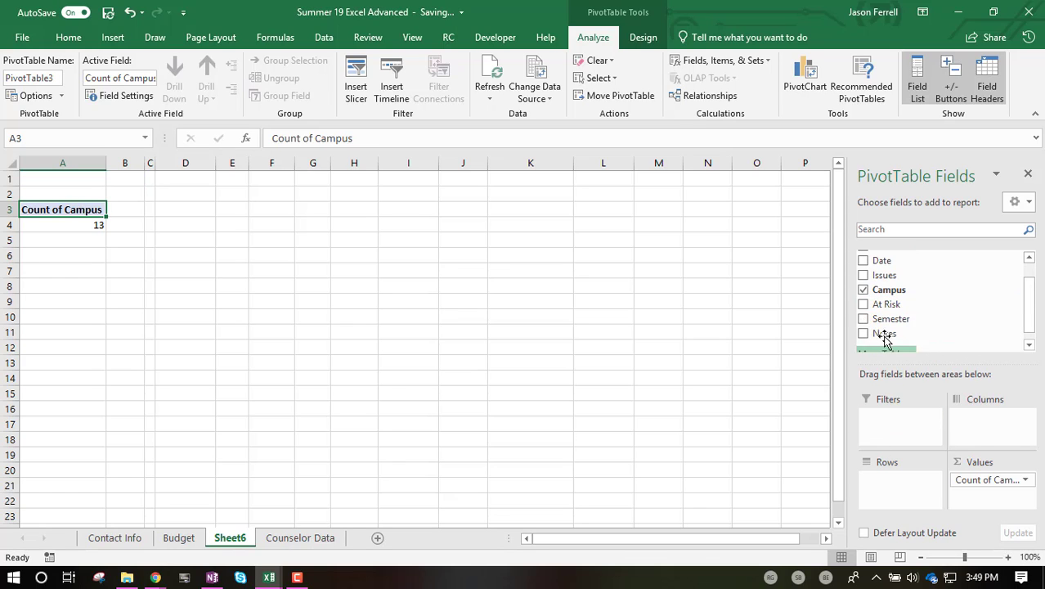
pyautogui.scroll(-1, 940, 312)
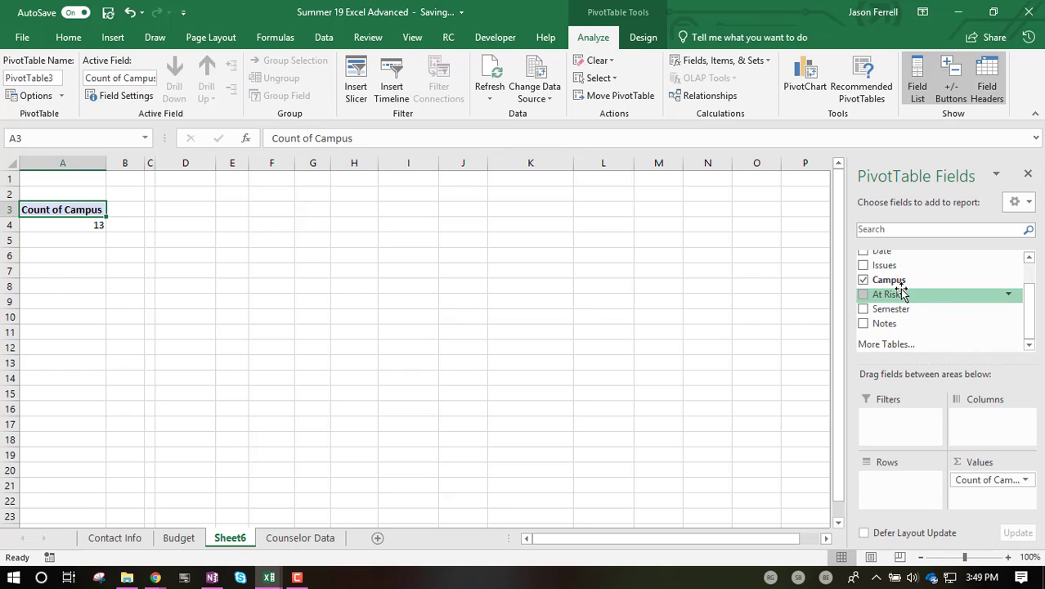
pyautogui.moveTo(891, 279); pyautogui.dragTo(889, 495)
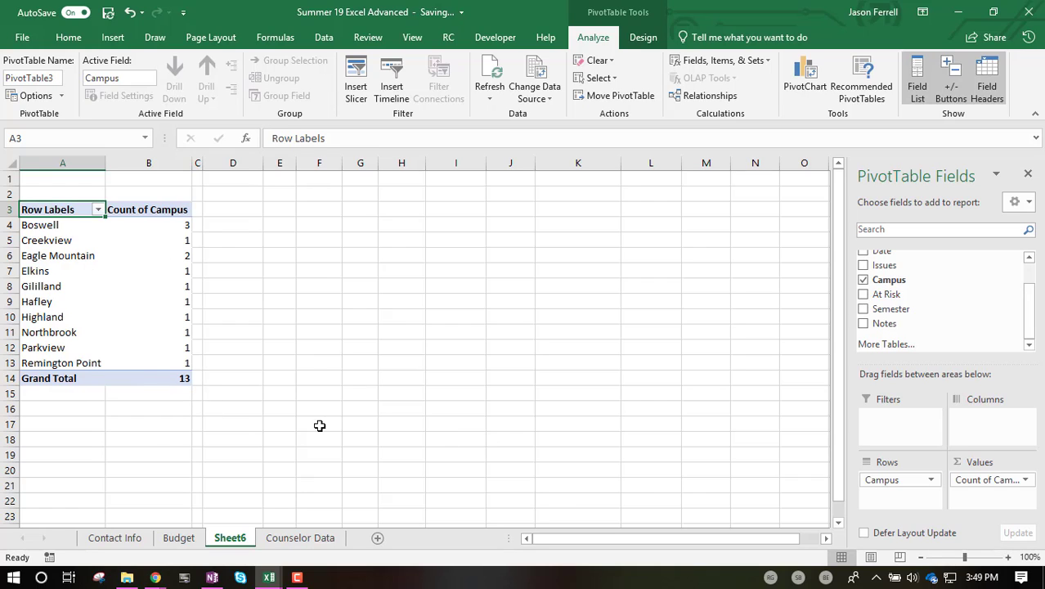
pyautogui.moveTo(888, 481); pyautogui.dragTo(948, 439)
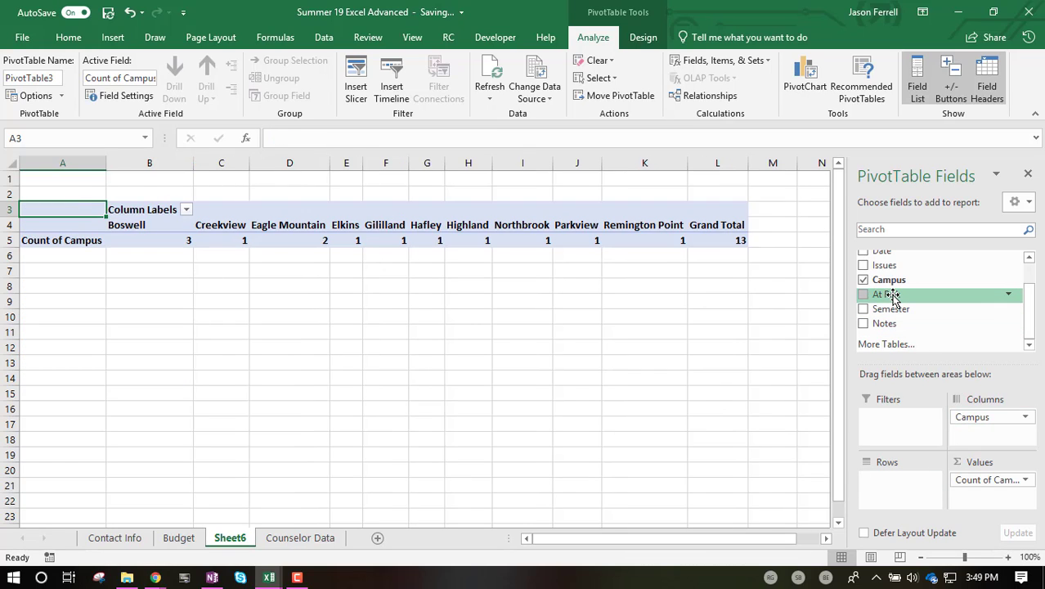
pyautogui.click(863, 294)
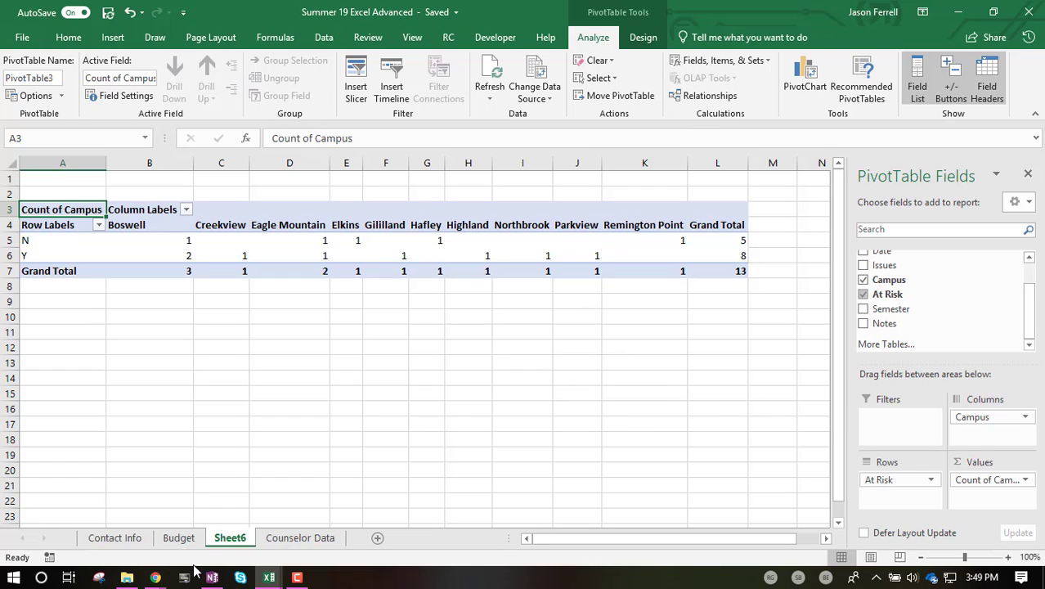
# Step: Filter the At Risk column of the Counselor Data table to show only the Y records
pyautogui.click(295, 541)
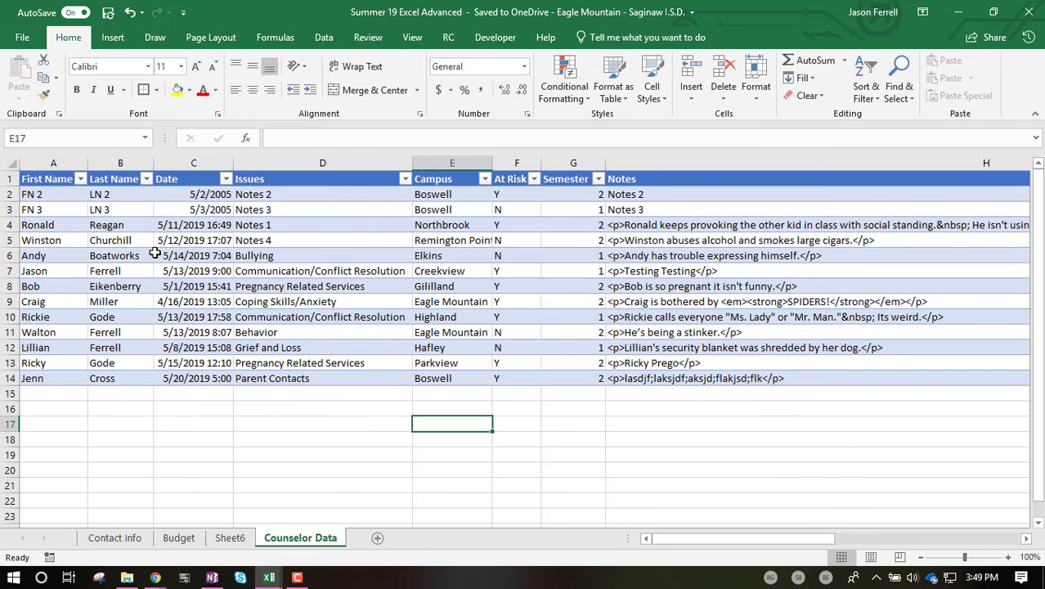
pyautogui.click(532, 178)
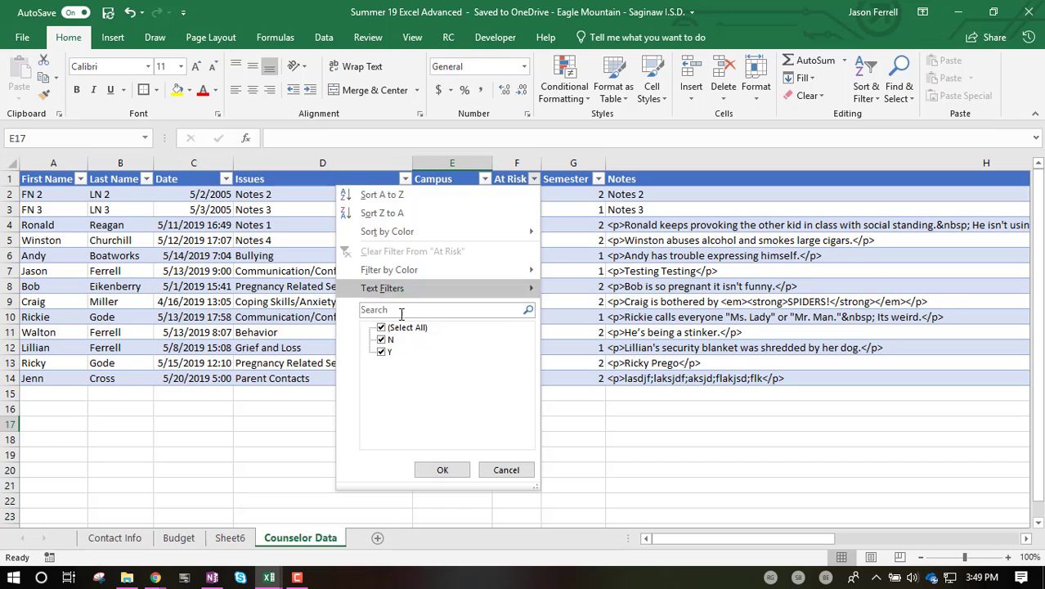
pyautogui.click(381, 340)
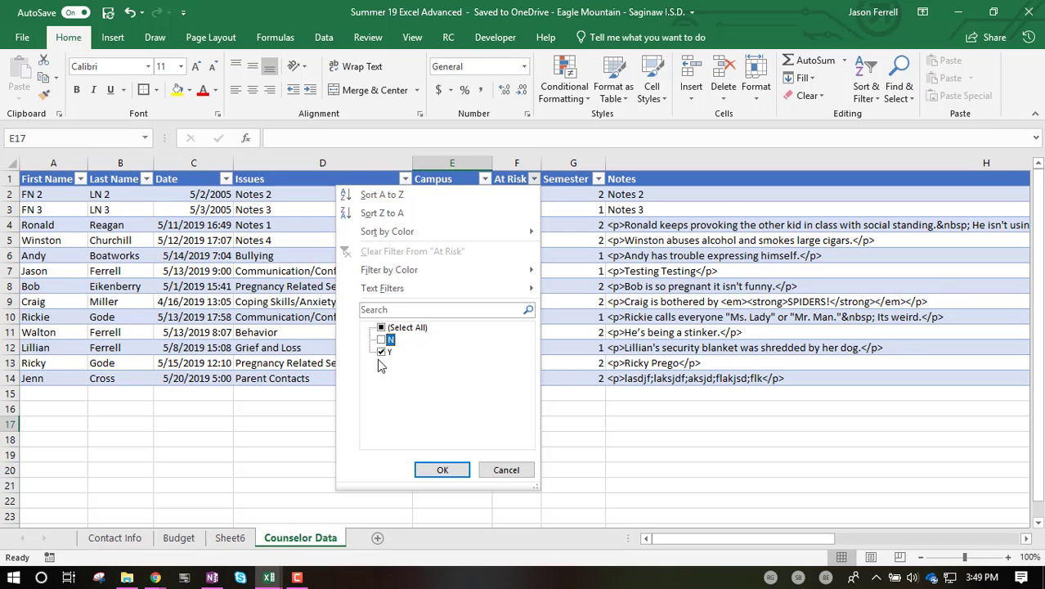
pyautogui.click(443, 469)
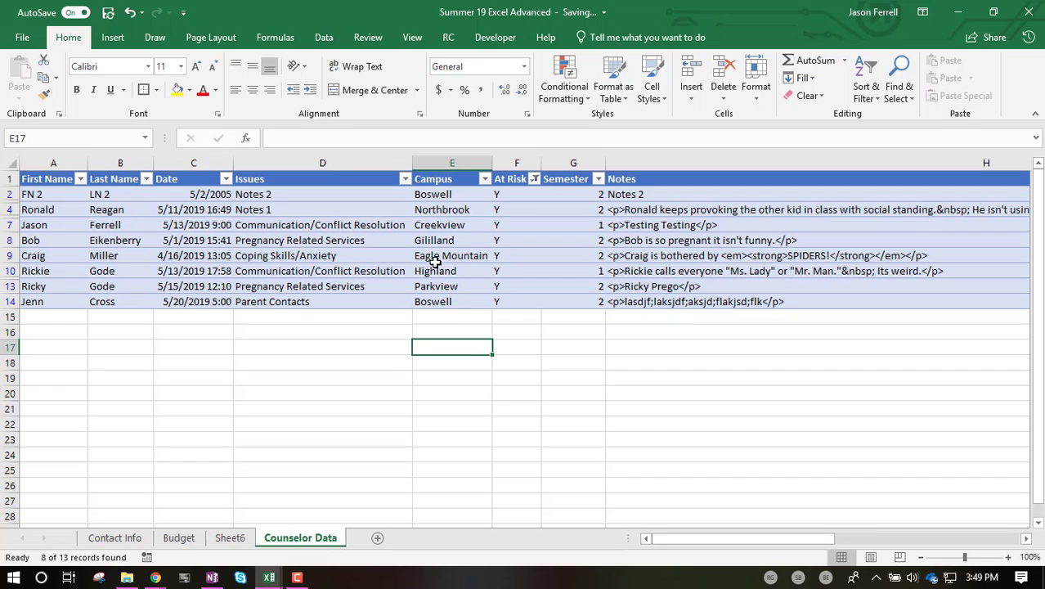
# Step: Include N again in the At Risk column filter of the Counselor Data table
pyautogui.click(533, 179)
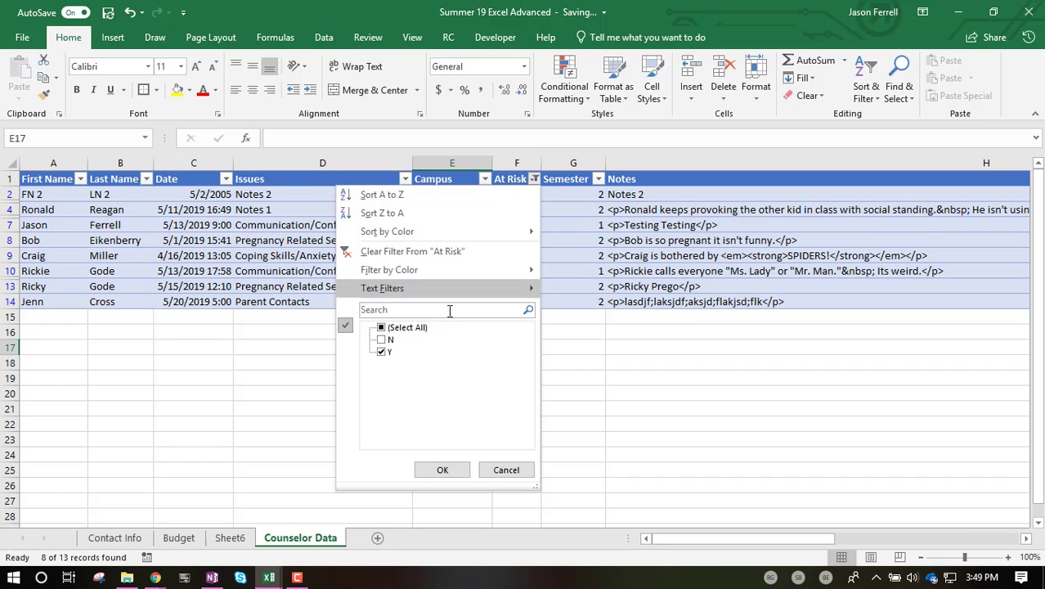
pyautogui.click(382, 339)
pyautogui.click(434, 468)
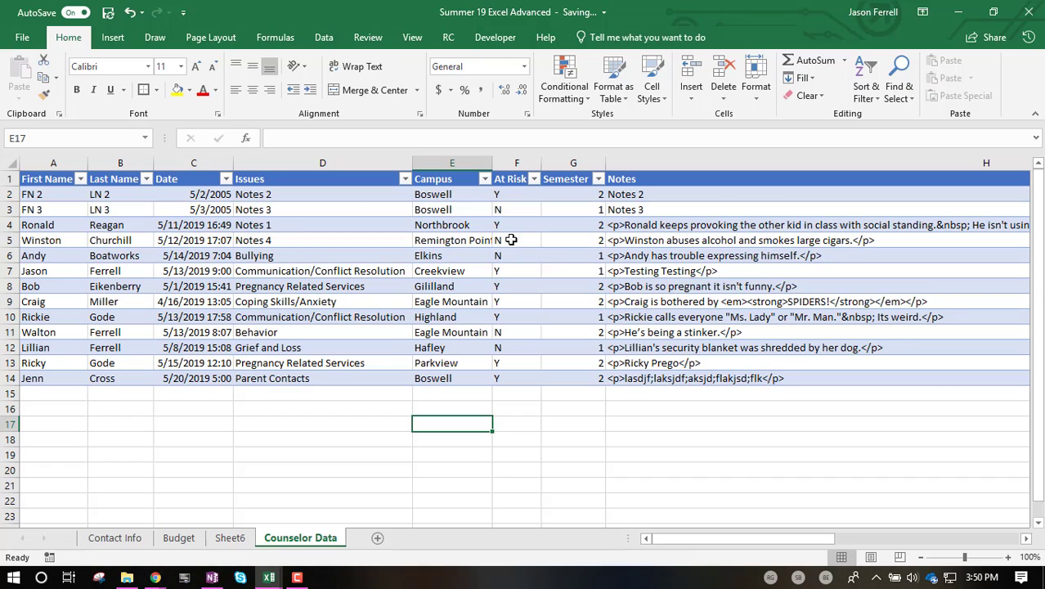
# Step: Examine the at-risk counts per campus in the Sheet6 PivotTable and compare them with the Counselor Data records
pyautogui.click(229, 539)
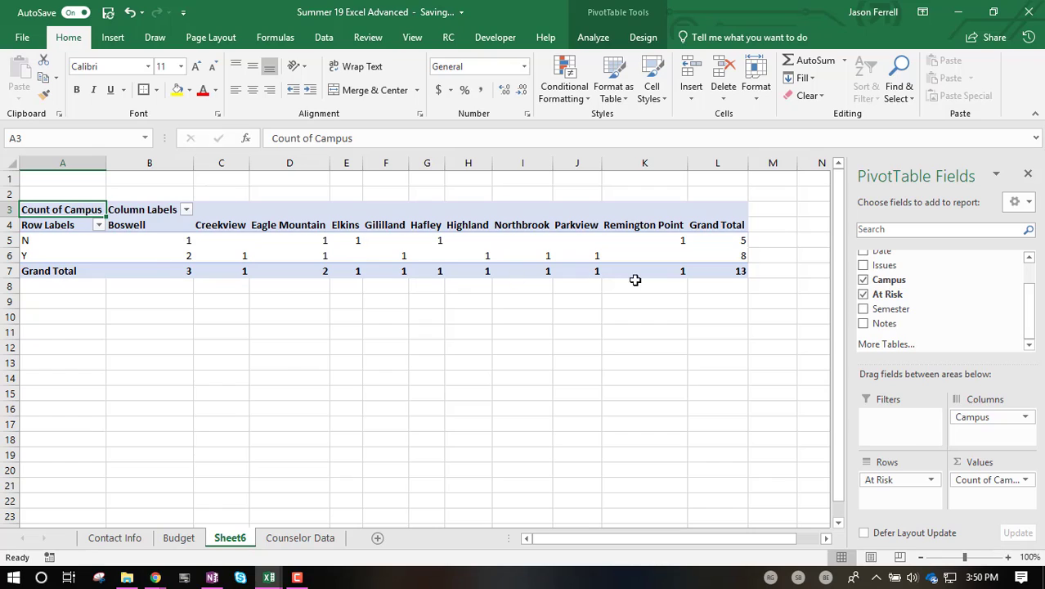
pyautogui.moveTo(673, 239)
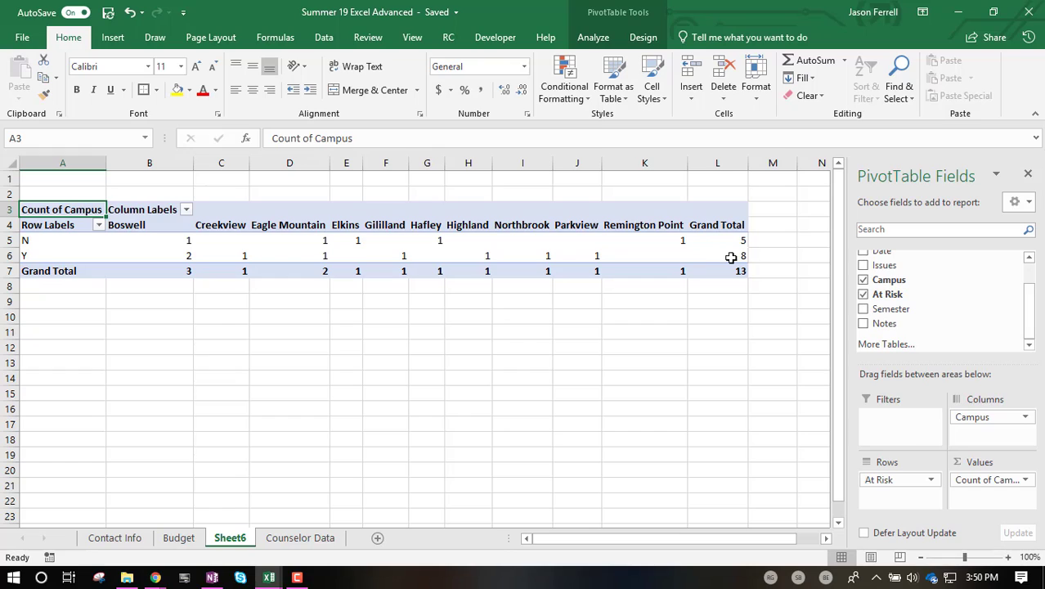
pyautogui.moveTo(724, 256)
pyautogui.click(299, 538)
pyautogui.click(233, 539)
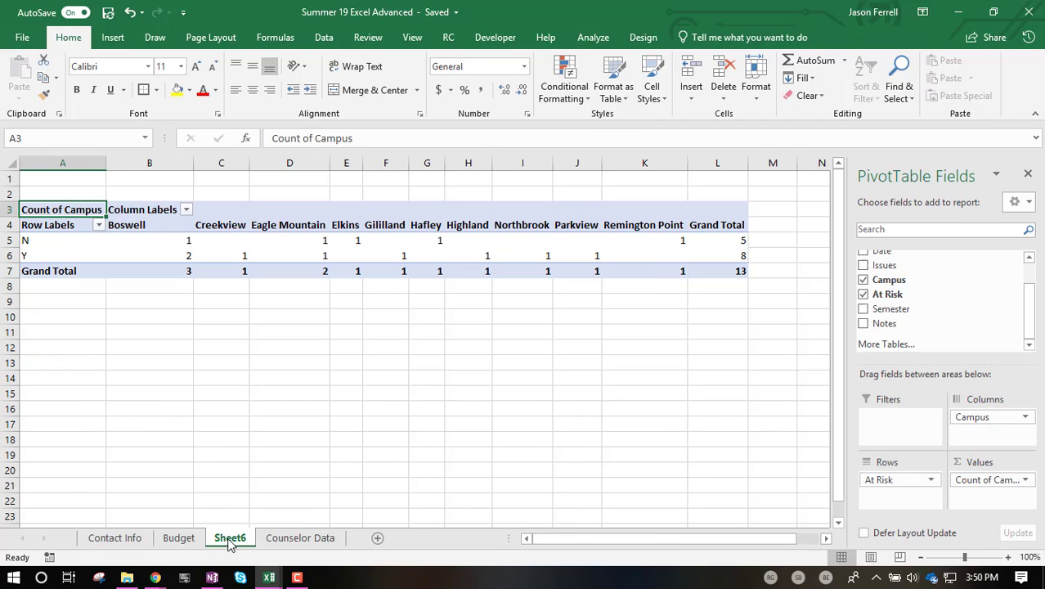